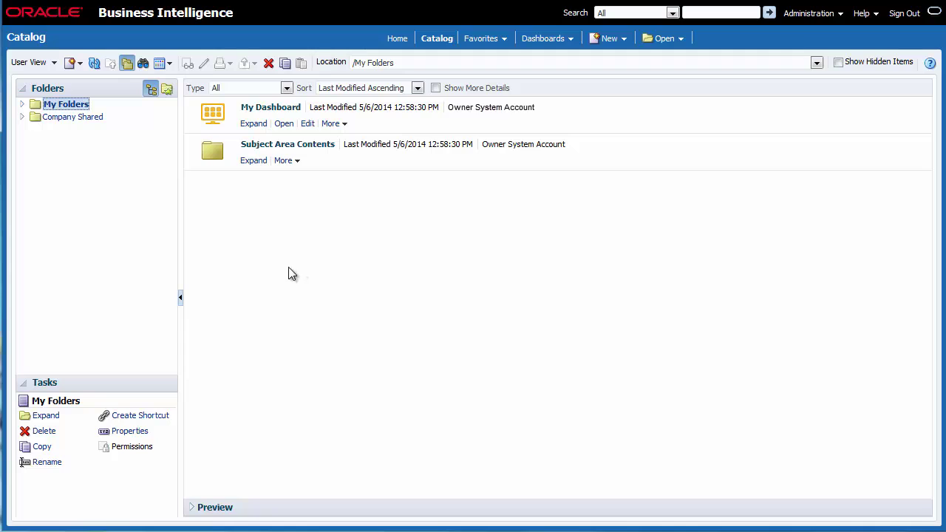
- Search the catalog for 'top ten' in Company Shared, returning Top Ten BrandsQ1 and Top Ten Products
click(143, 64)
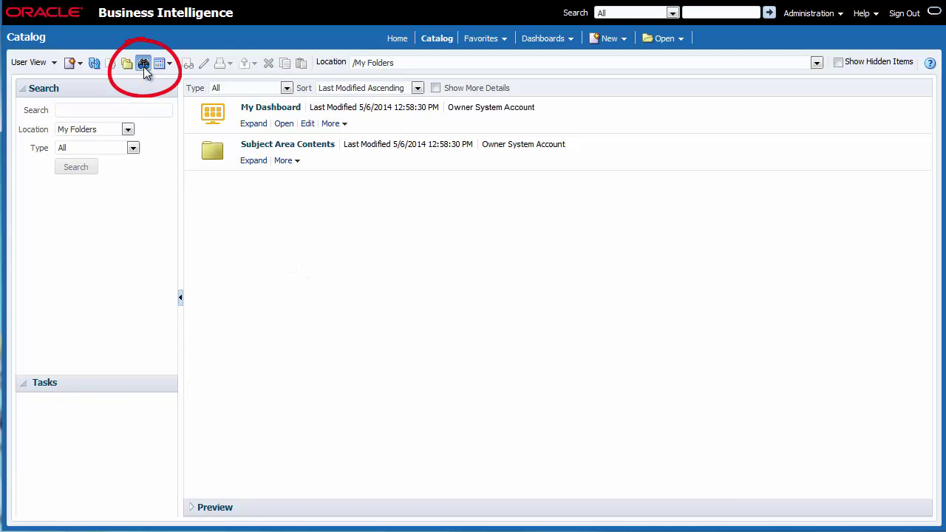
click(126, 110)
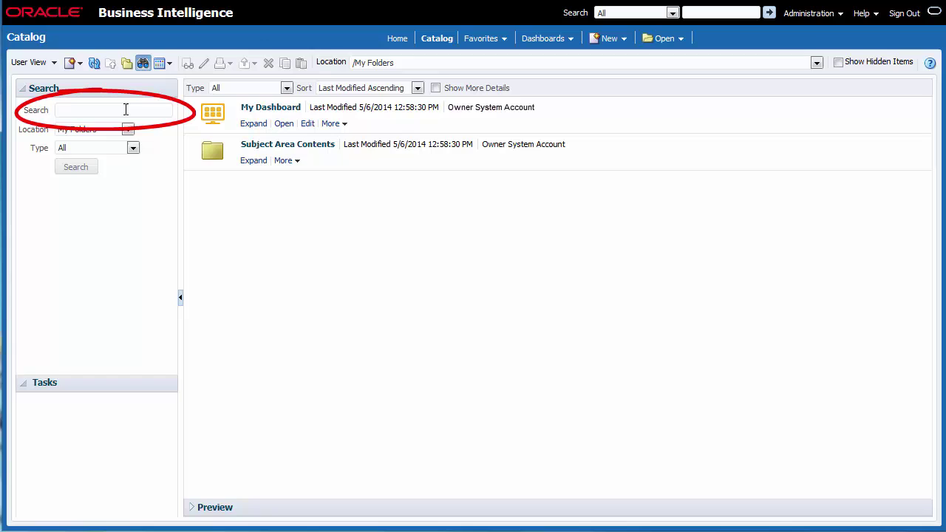
text(top ten)
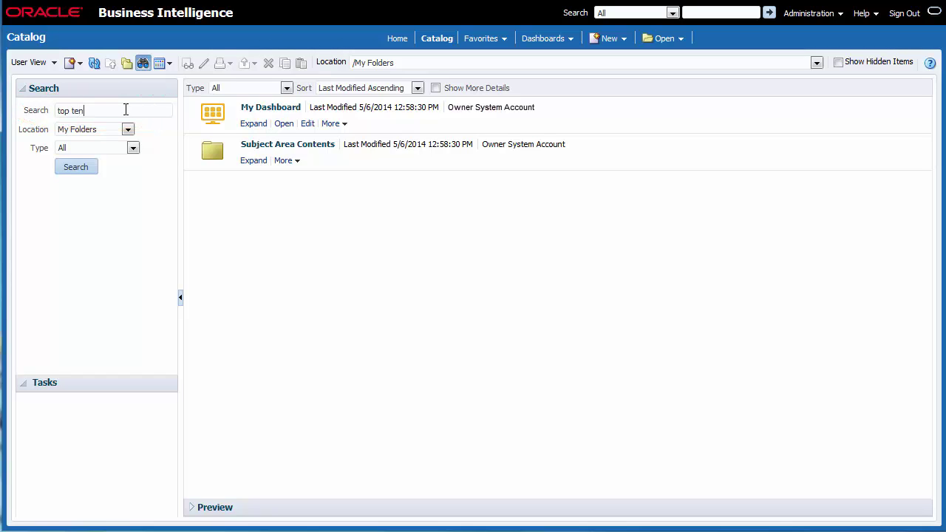
click(127, 129)
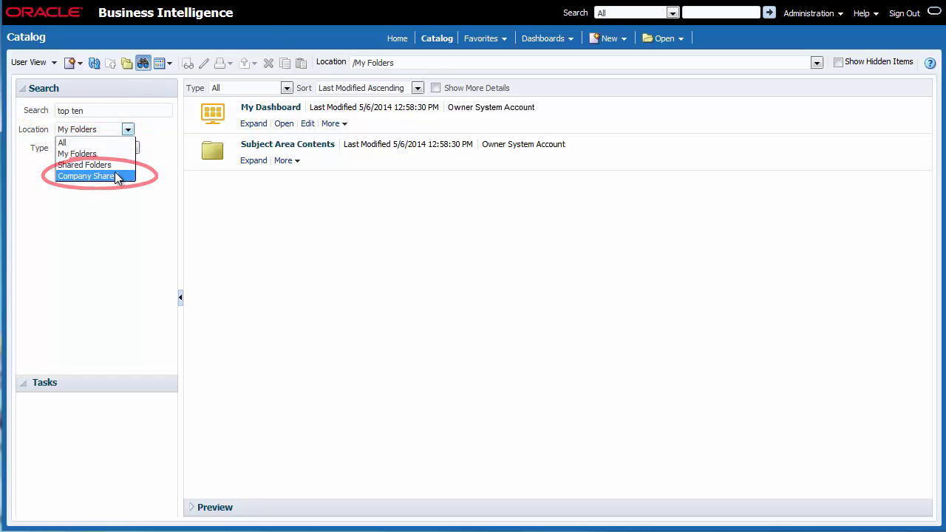
click(116, 178)
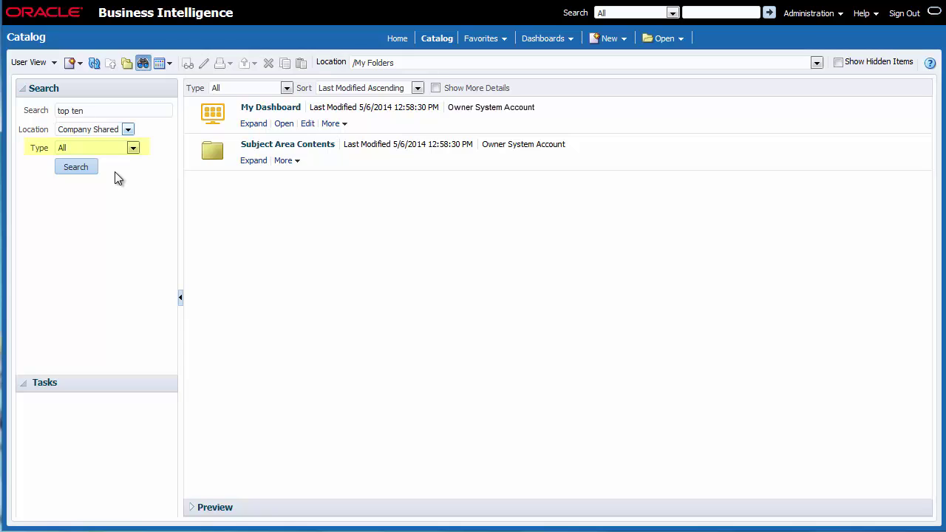
click(68, 168)
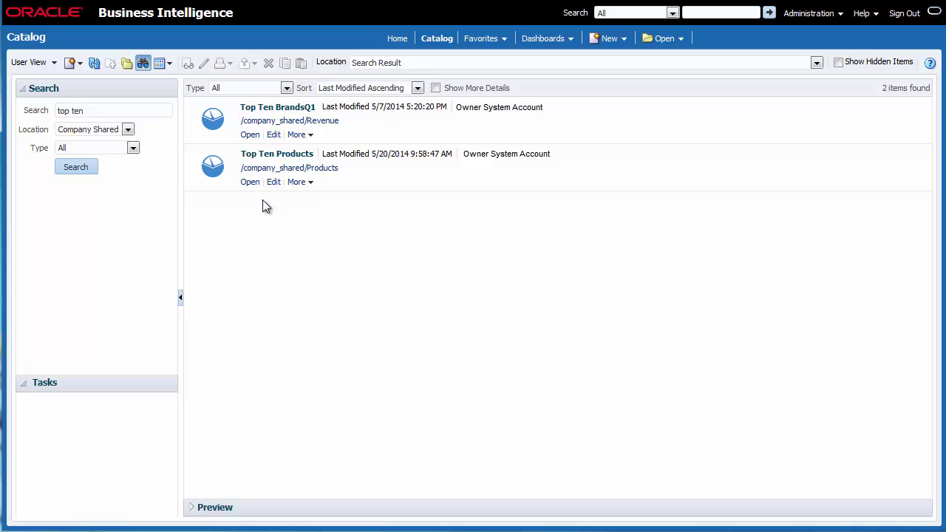
- Add Top Ten Products to Favorites via More, confirming Remove from Favorites now appears
click(296, 181)
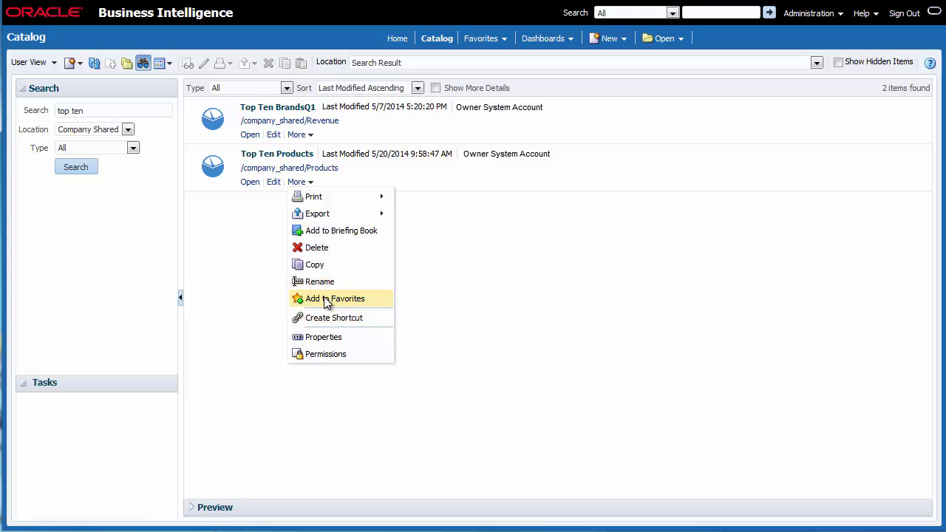
click(328, 298)
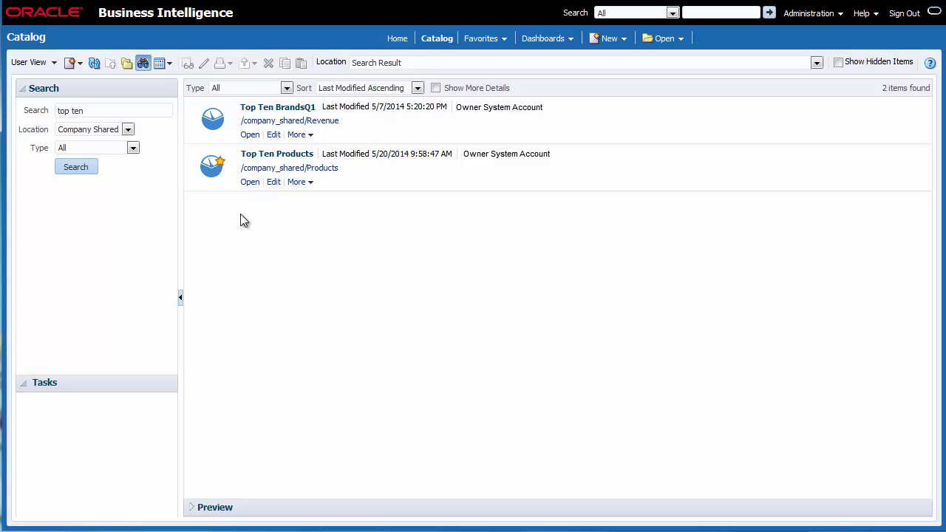
click(298, 182)
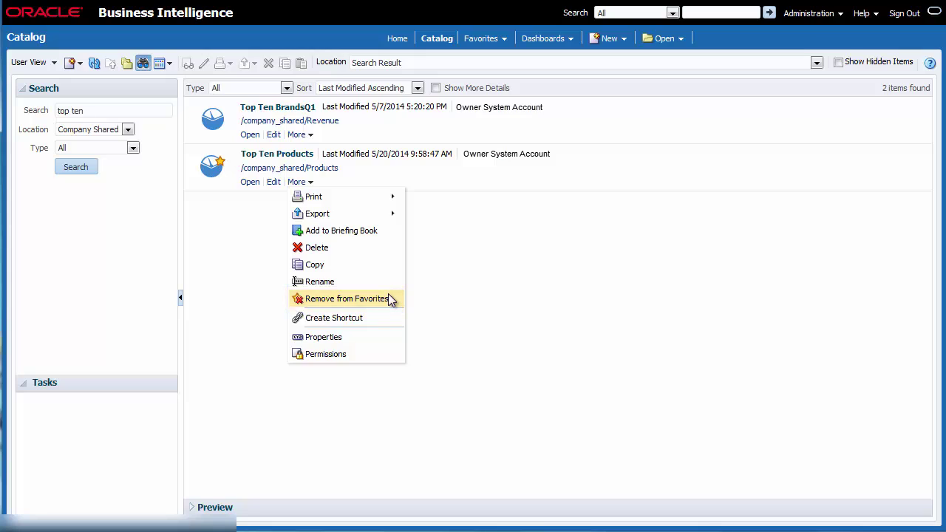
click(445, 300)
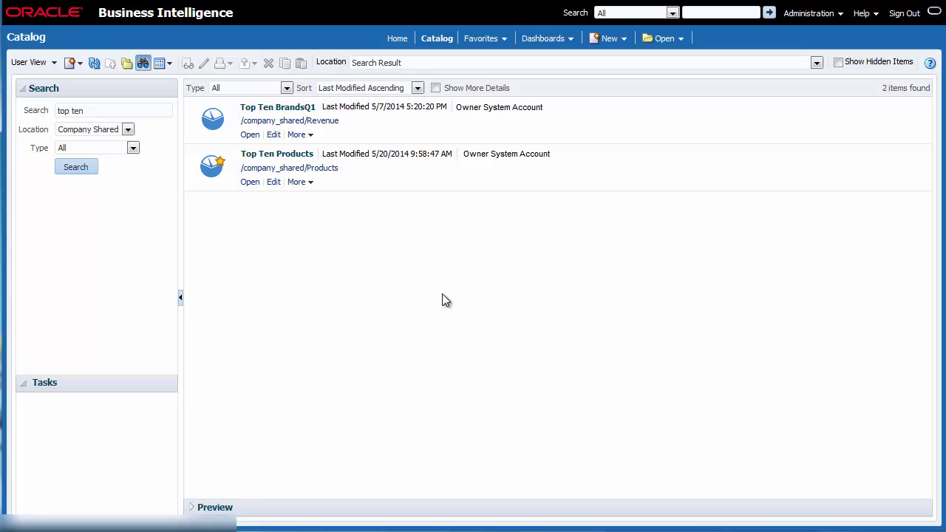
click(484, 38)
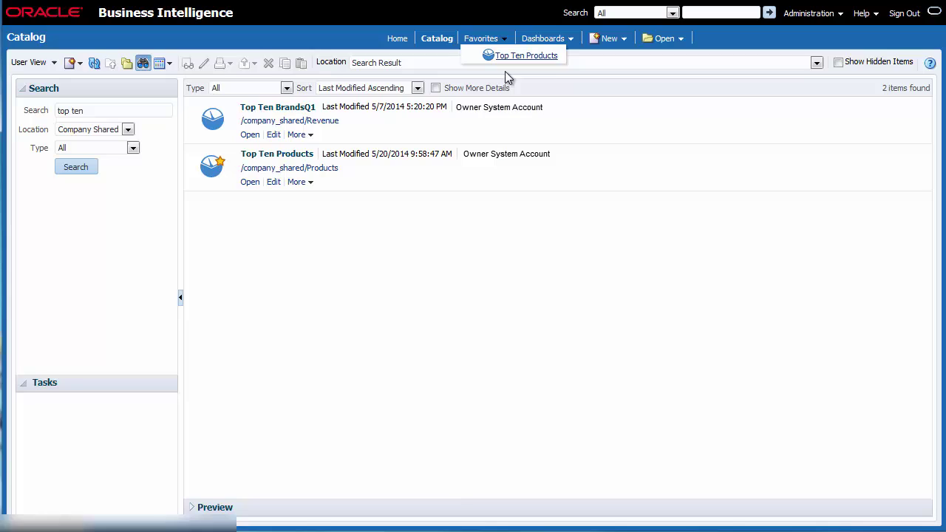
click(443, 247)
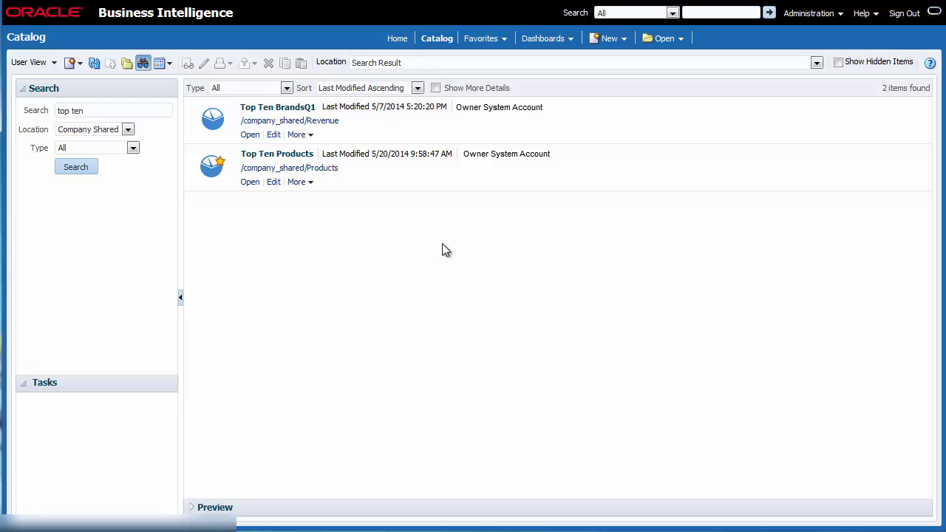
- Open the Customers > Sales Performance dashboard and add its Revenue page to Favorites
click(541, 40)
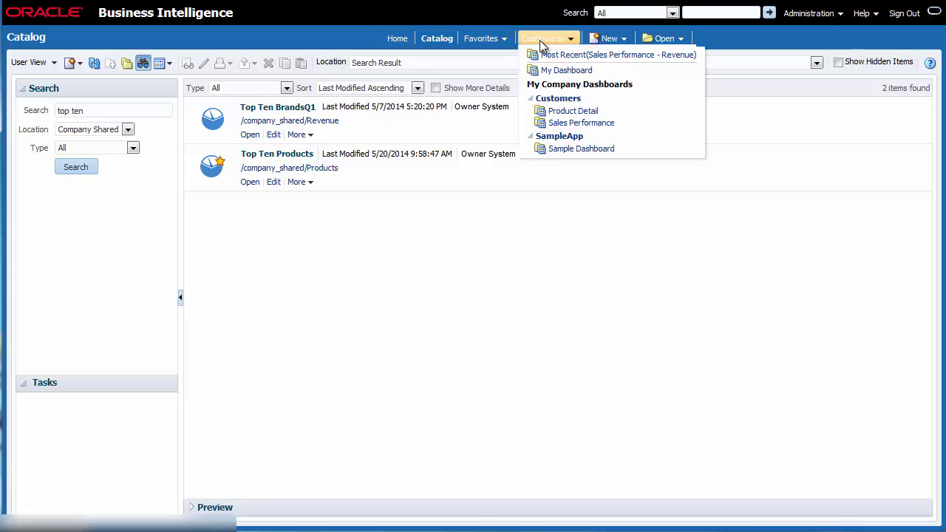
click(552, 124)
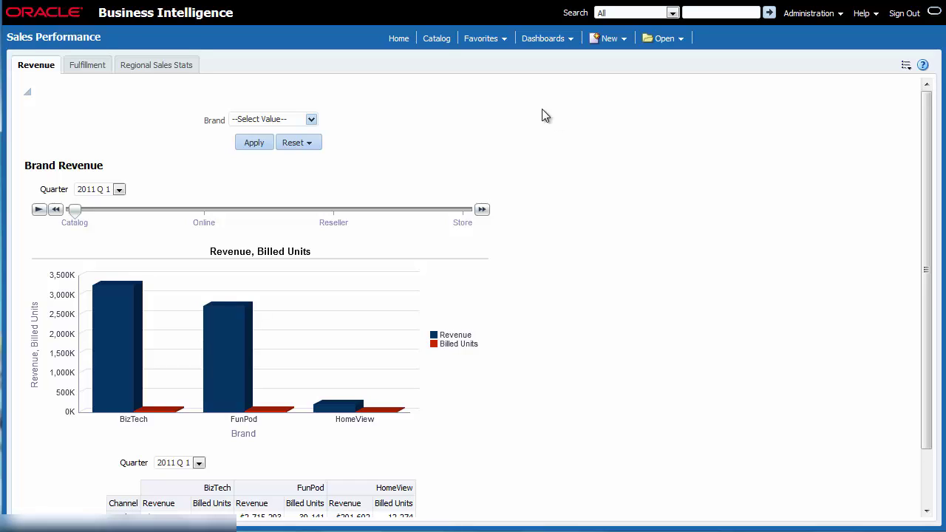
click(489, 41)
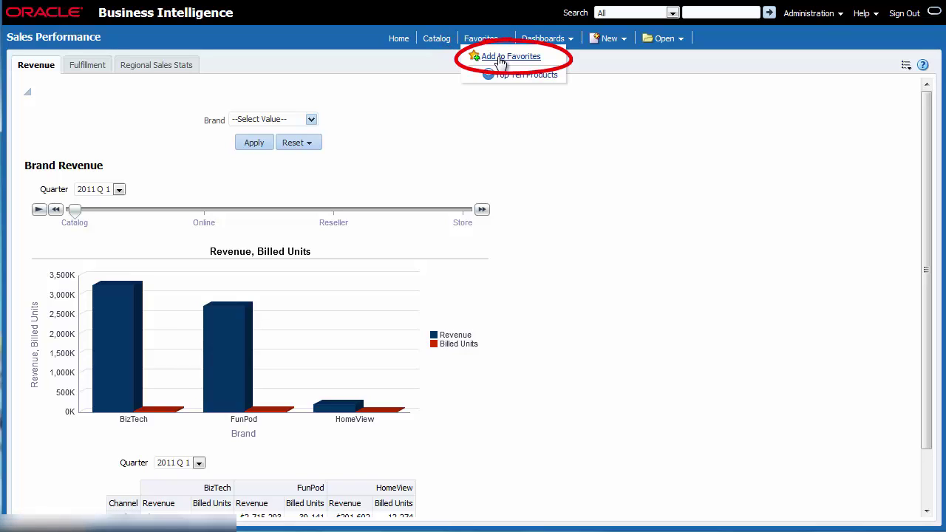
click(499, 59)
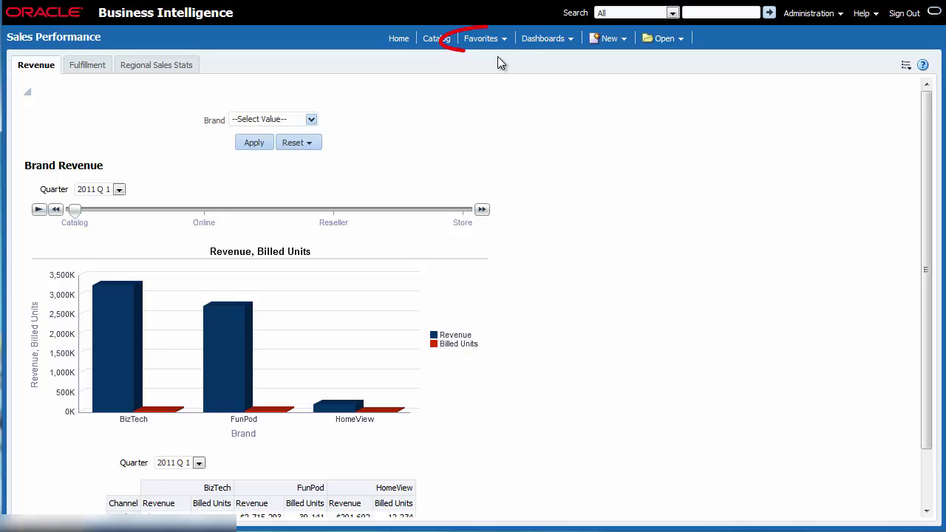
- Open the Top Ten Products analysis from the Favorites menu
click(493, 42)
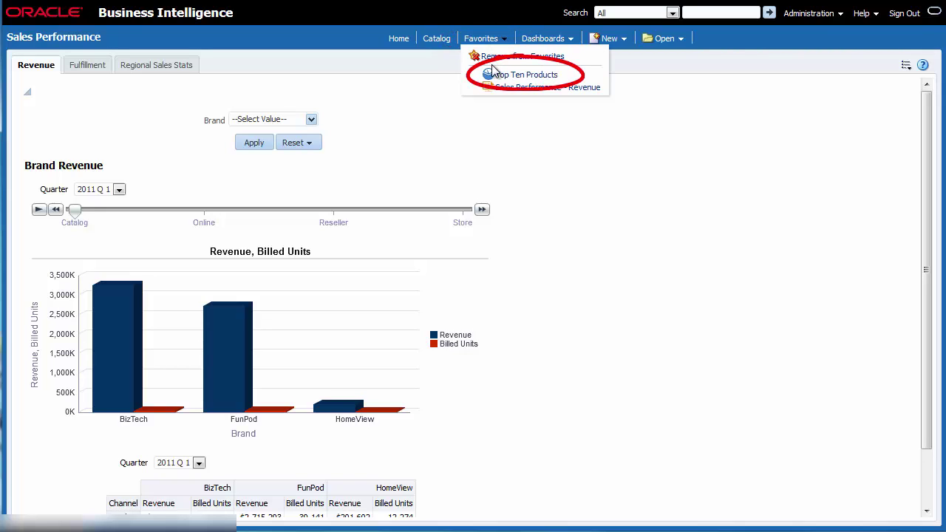
click(511, 76)
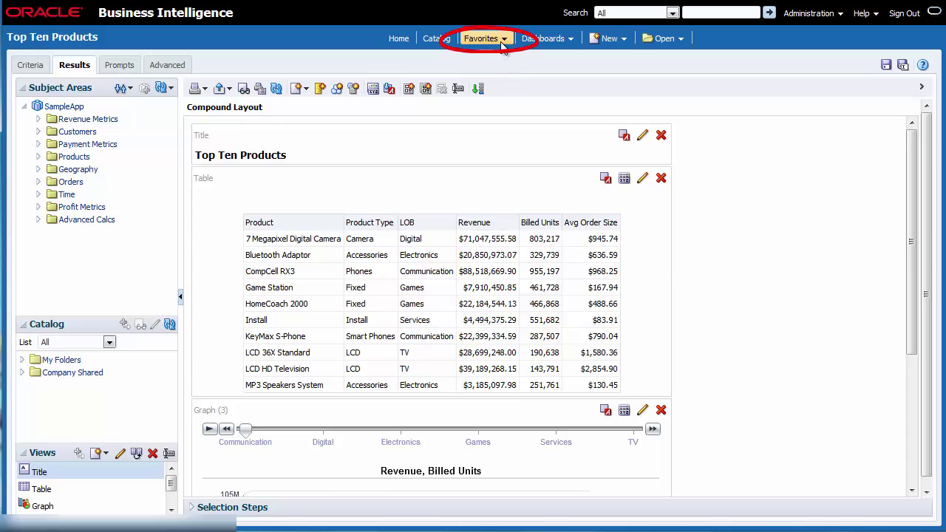
- Remove Top Ten Products from Favorites, verifying only Sales Performance - Revenue remains listed
click(502, 41)
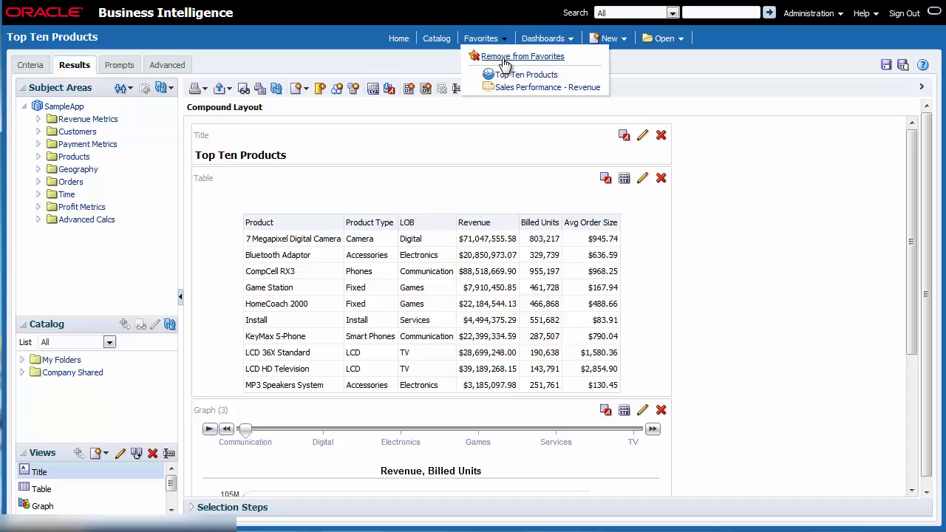
click(503, 59)
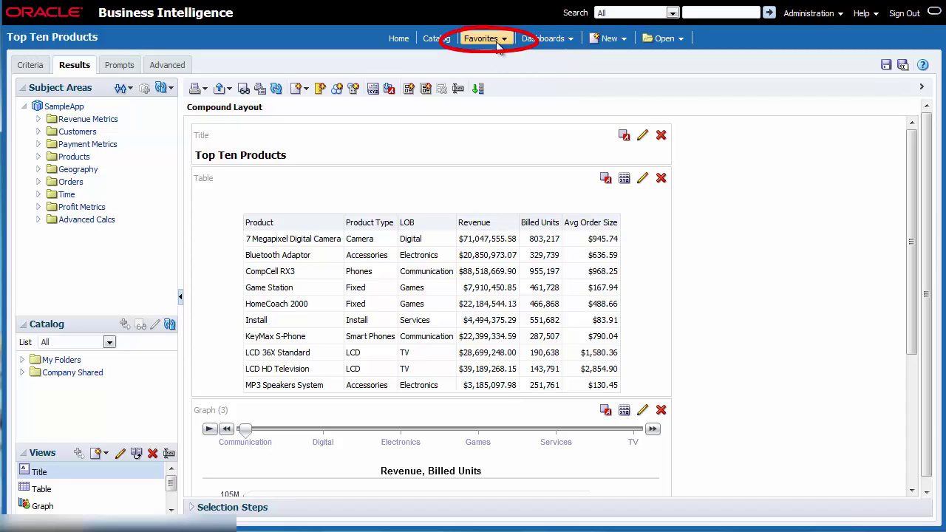
click(498, 41)
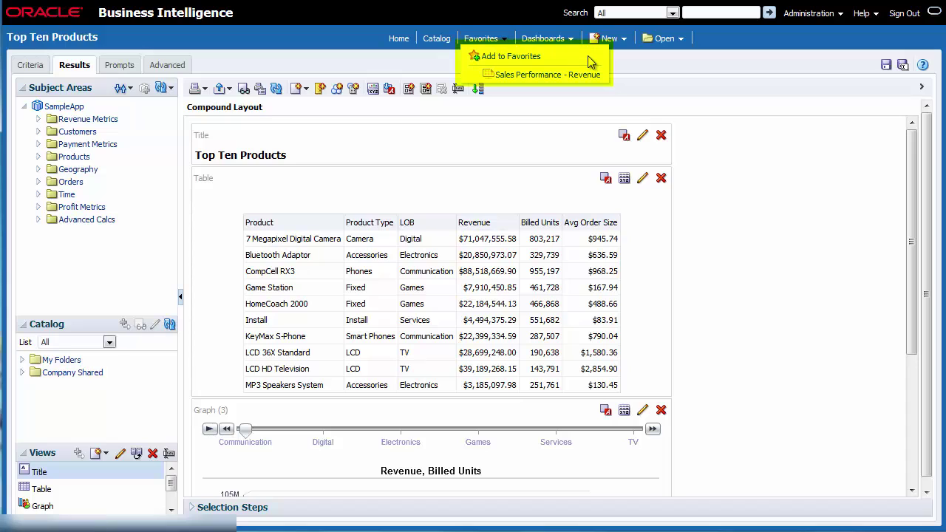